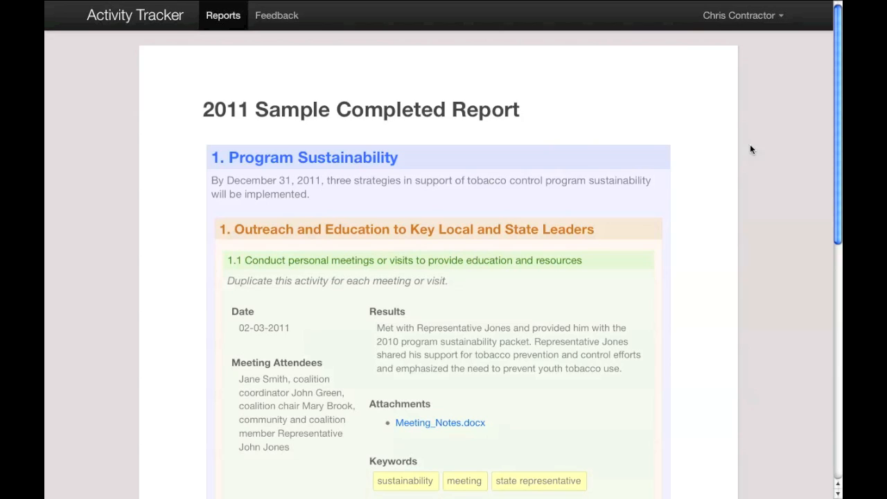
Open the contractor's own 2011 report from the My Reports list
{"action": "left_click", "coordinate": [217, 24]}
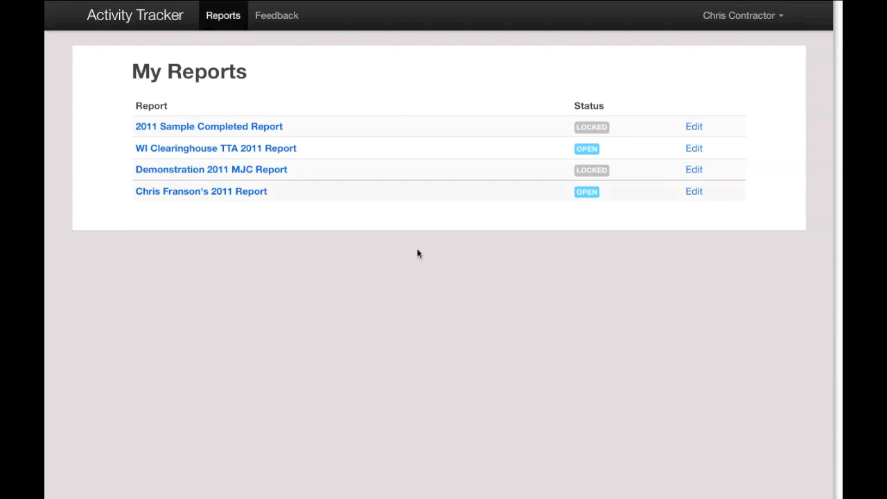
{"action": "left_click", "coordinate": [227, 196]}
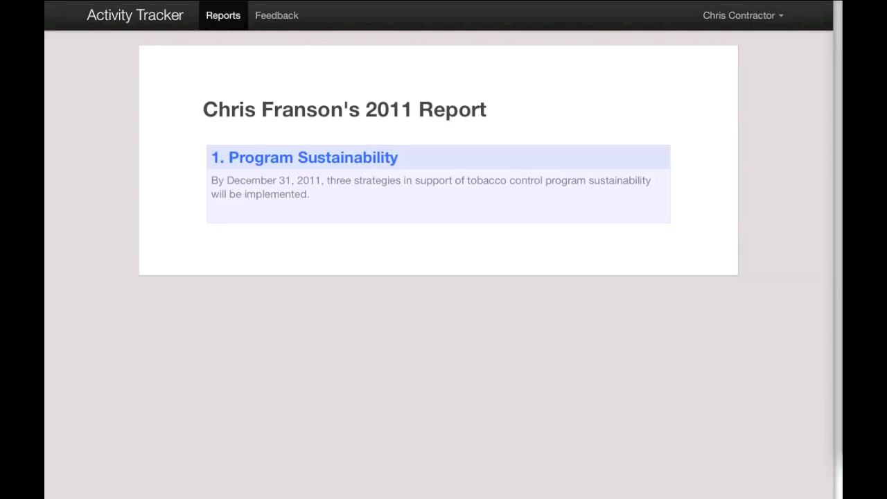
Add a strategy to the Program Sustainability objective titled "1. Outreach and Education to Key Local and State Leaders" and save it
{"action": "mouse_move", "coordinate": [294, 171]}
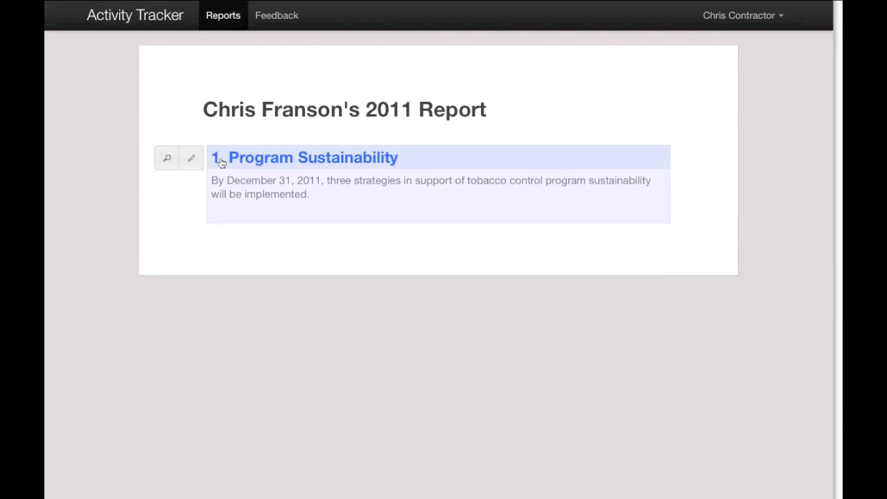
{"action": "left_click", "coordinate": [193, 162]}
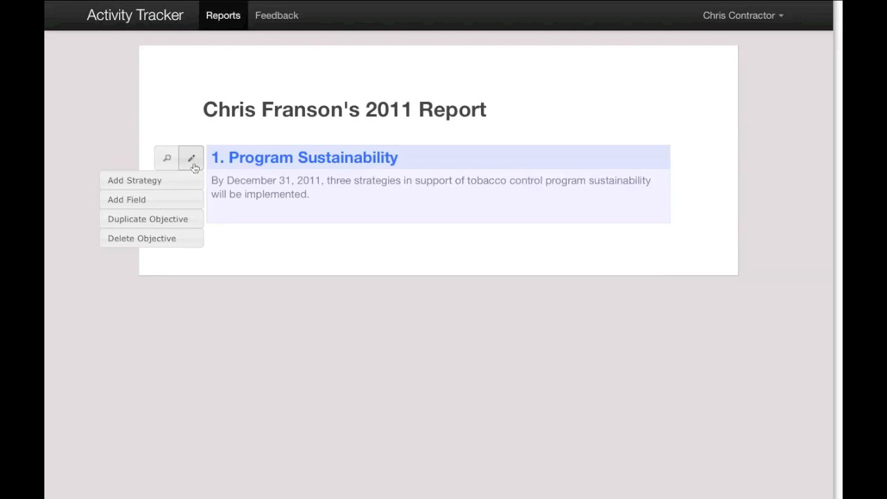
{"action": "left_click", "coordinate": [187, 182]}
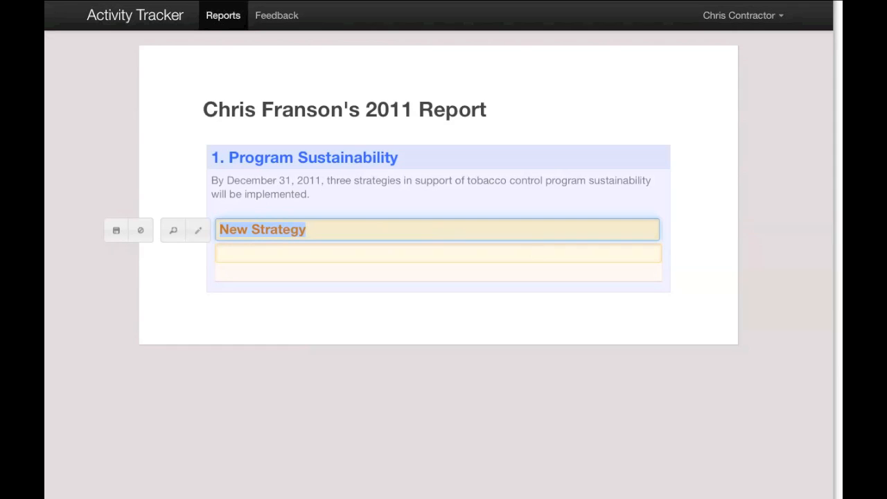
{"action": "type", "text": "1."}
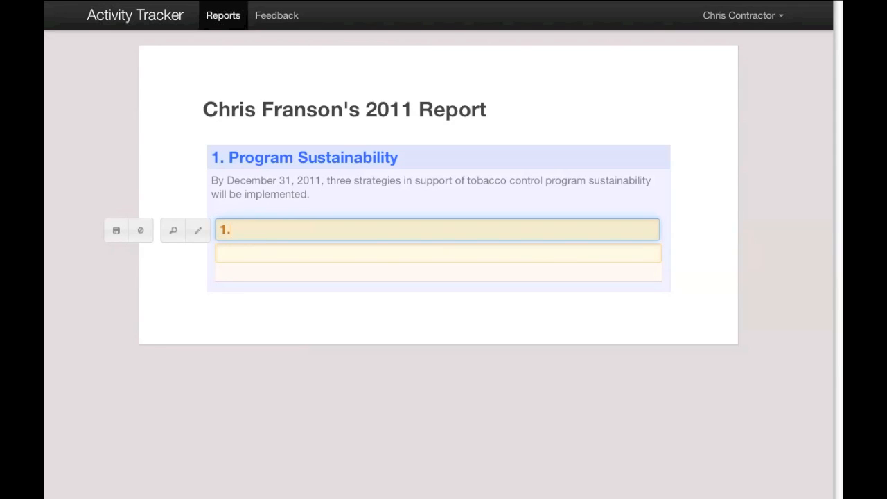
{"action": "type", "text": " Outreach and Educa"}
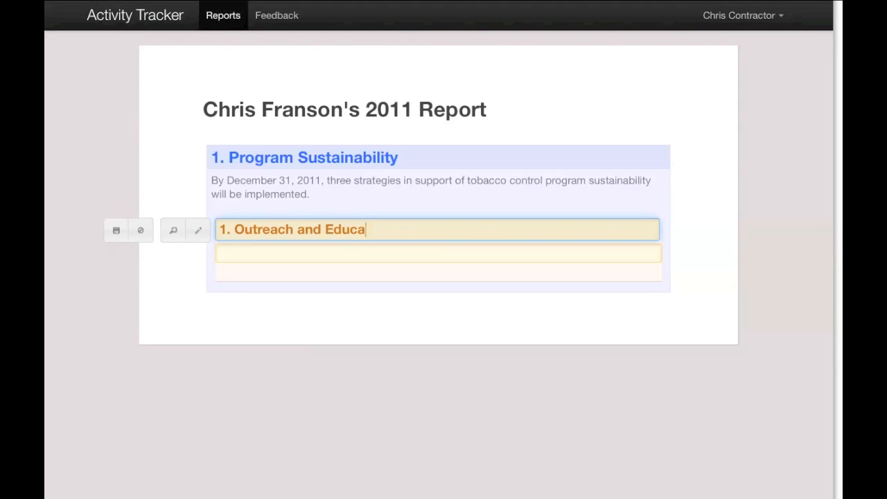
{"action": "type", "text": "tion to Key Local and St"}
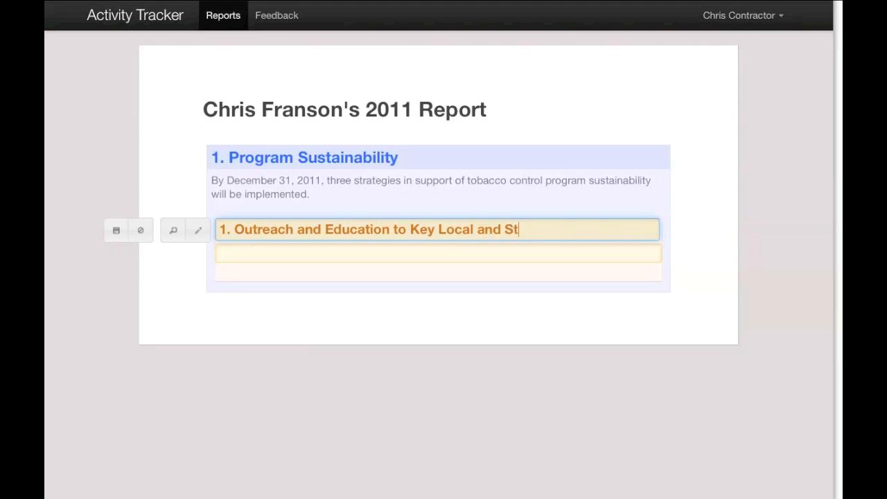
{"action": "type", "text": "ate Leaders"}
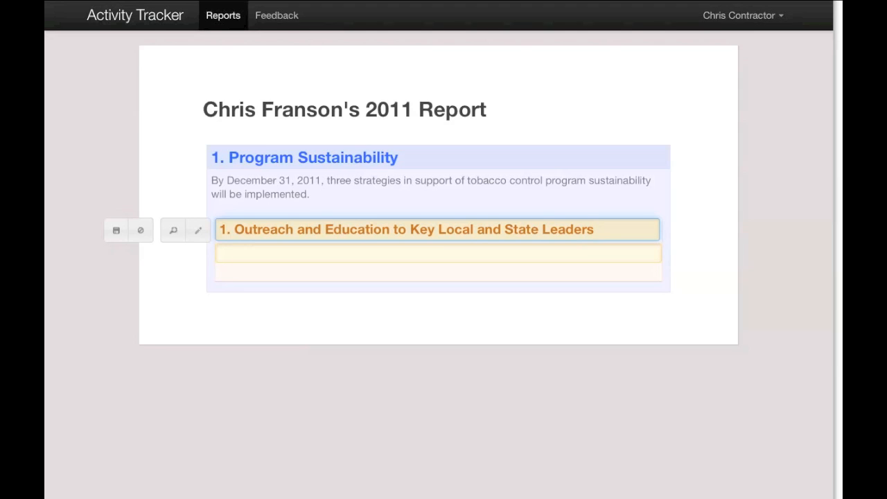
{"action": "left_click", "coordinate": [115, 231]}
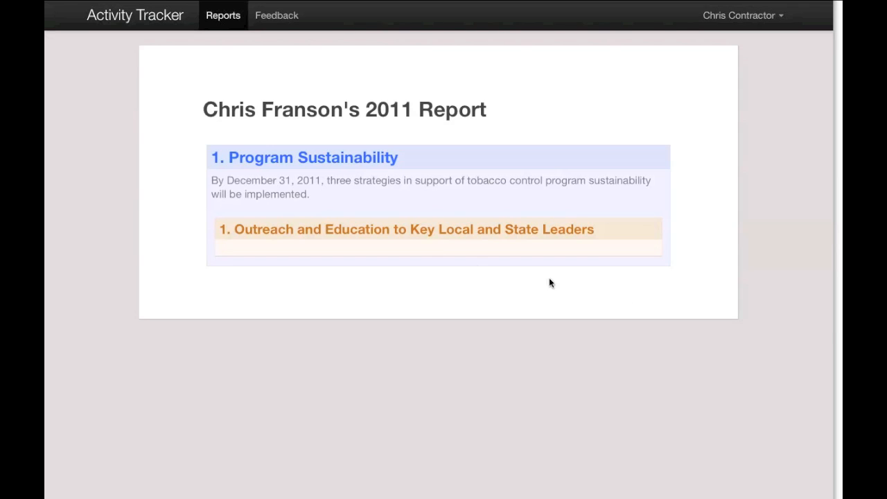
Add an activity under the strategy titled "1.1 Conduct personal meetings or visits to provide education and resources"
{"action": "mouse_move", "coordinate": [260, 236]}
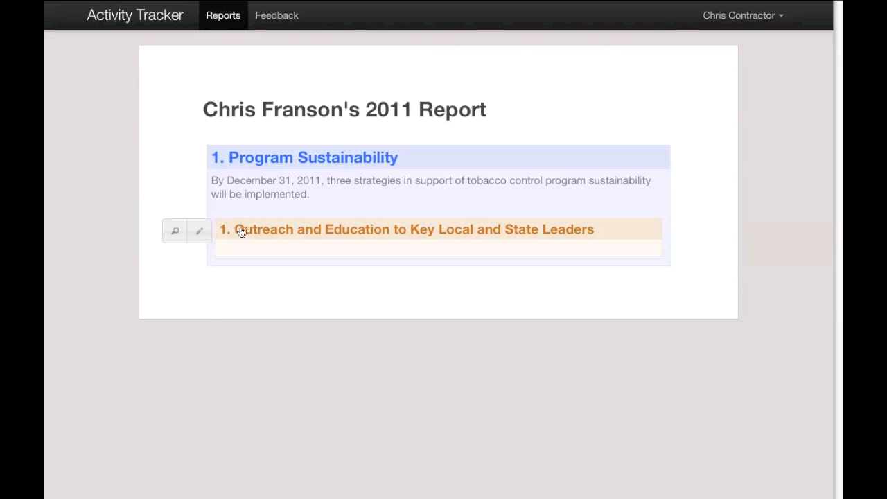
{"action": "left_click", "coordinate": [202, 230]}
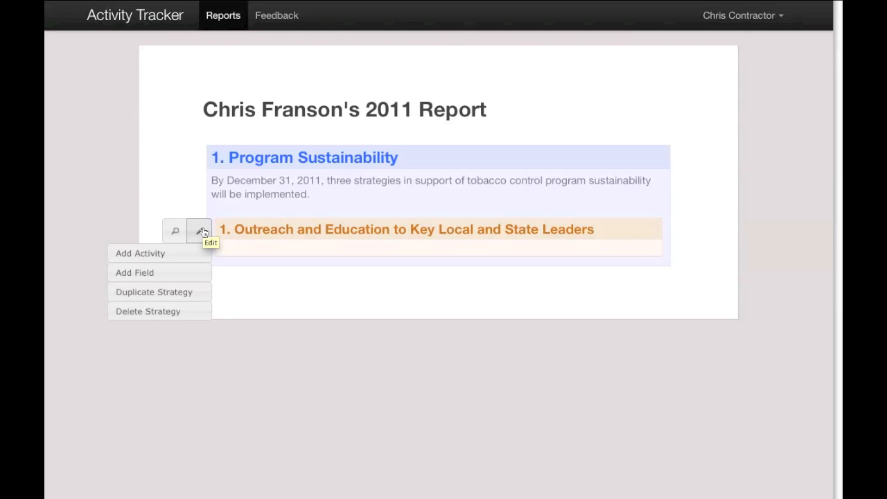
{"action": "left_click", "coordinate": [184, 258]}
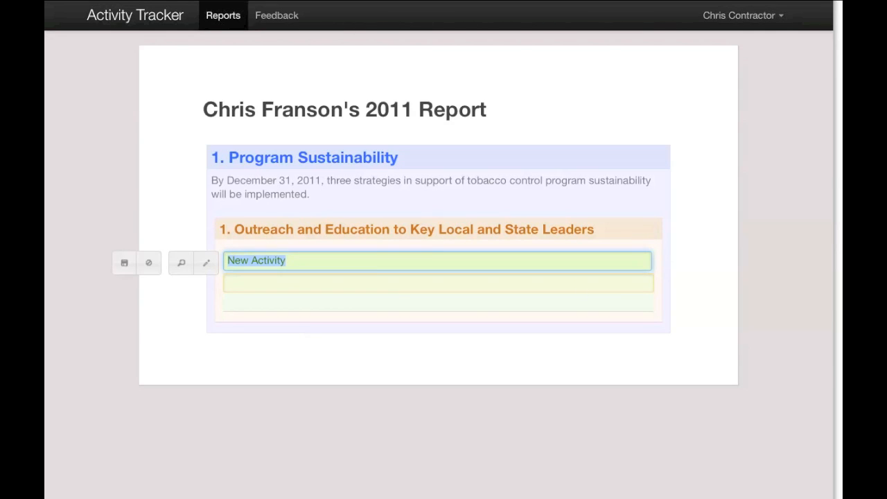
{"action": "type", "text": "1.1 Co"}
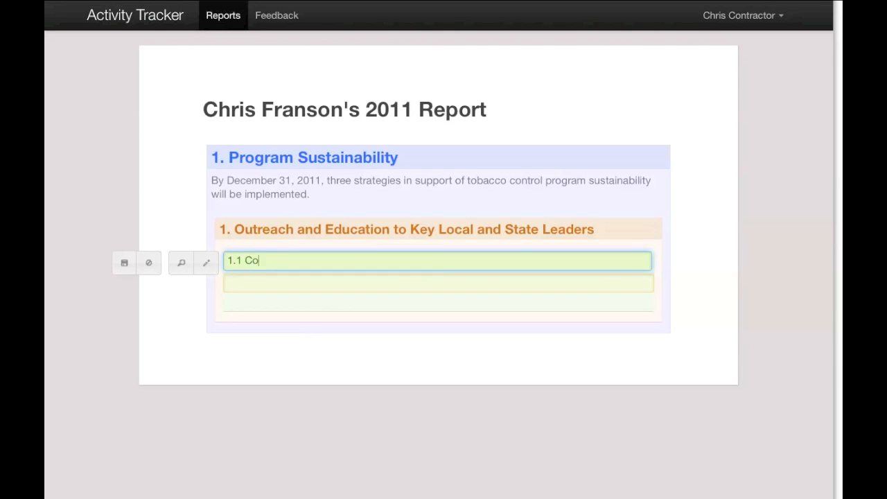
{"action": "type", "text": "nduct personal meetings"}
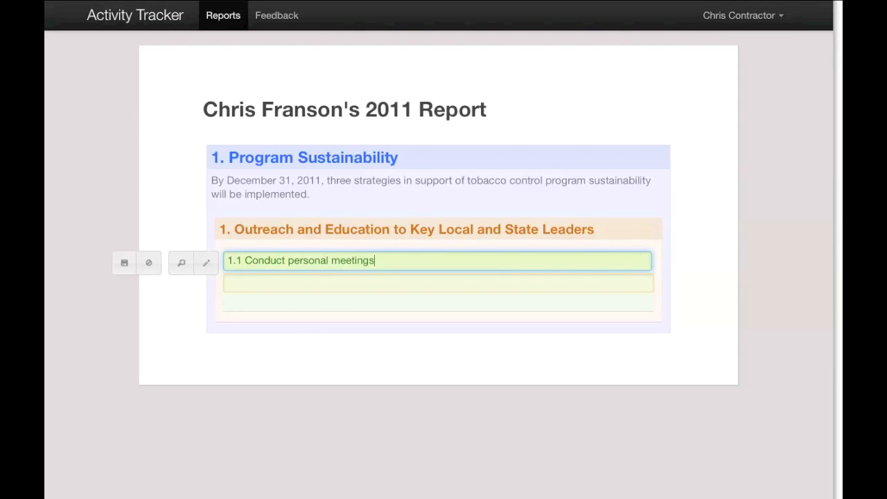
{"action": "type", "text": " or visits to provide education "}
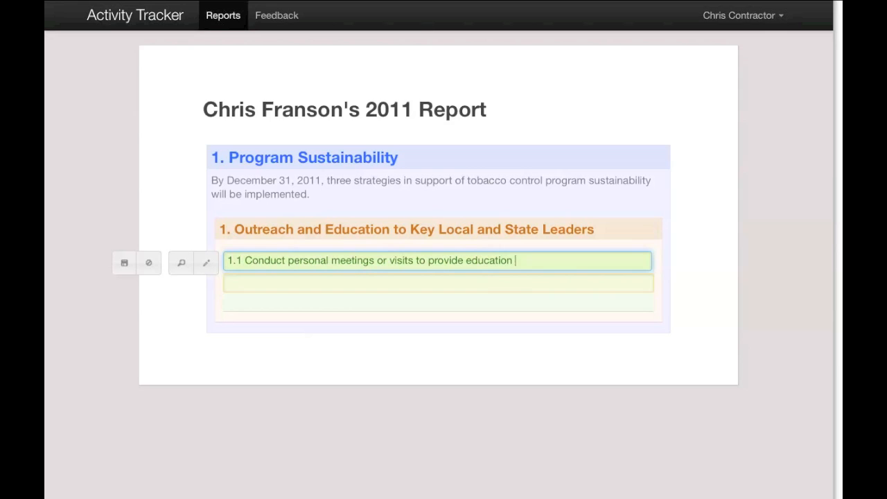
{"action": "type", "text": "and resources"}
Enter the activity description "Get some face time!"
{"action": "left_click", "coordinate": [240, 283]}
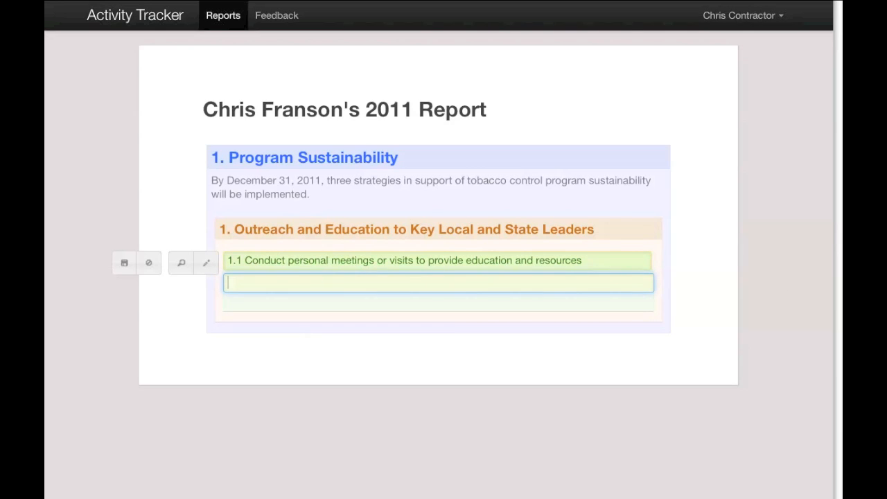
{"action": "type", "text": "Get some face time!"}
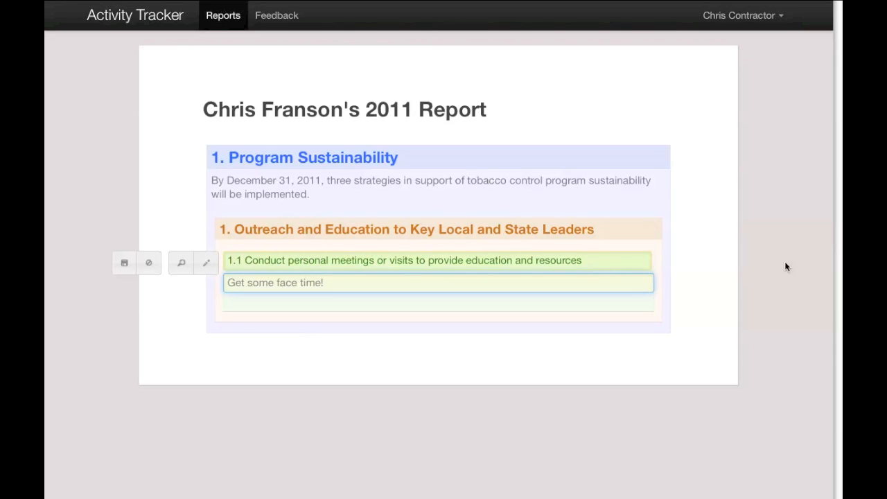
Add a Date field to the activity
{"action": "left_click", "coordinate": [205, 264]}
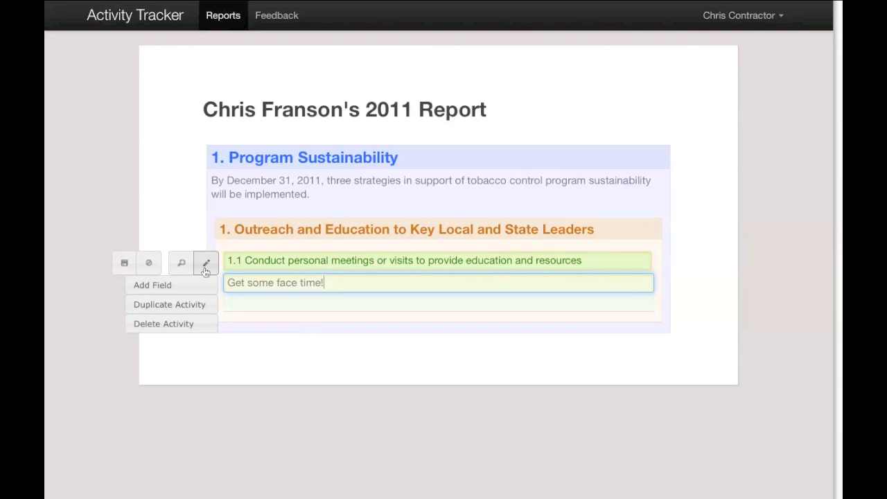
{"action": "left_click", "coordinate": [198, 288]}
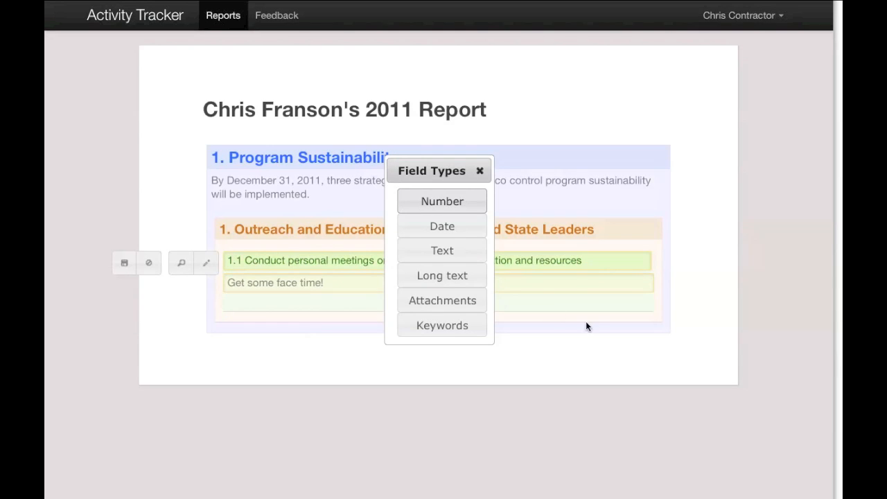
{"action": "left_click", "coordinate": [442, 230]}
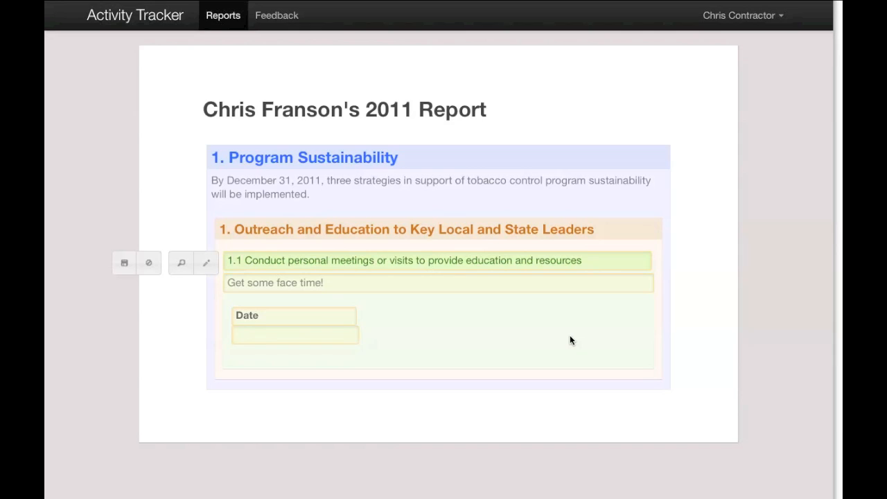
Add a Text field to the activity and label it "Meeting Attendees"
{"action": "left_click", "coordinate": [205, 263]}
{"action": "left_click", "coordinate": [204, 285]}
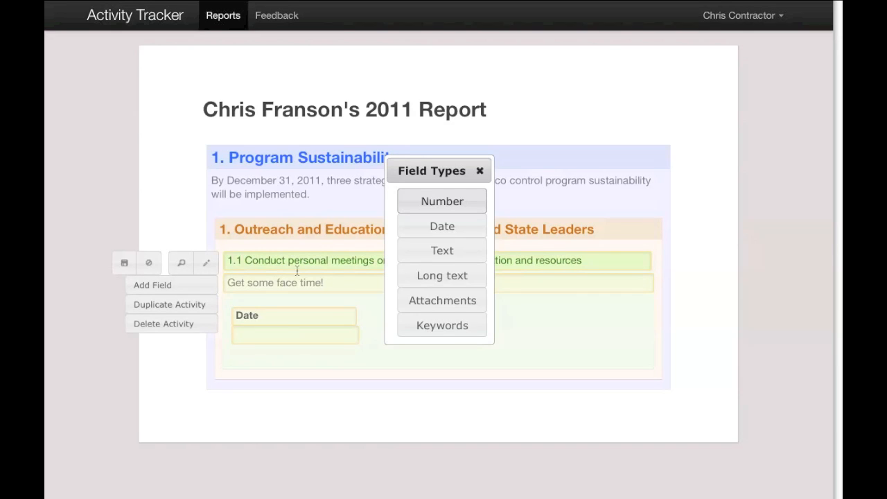
{"action": "left_click", "coordinate": [444, 253]}
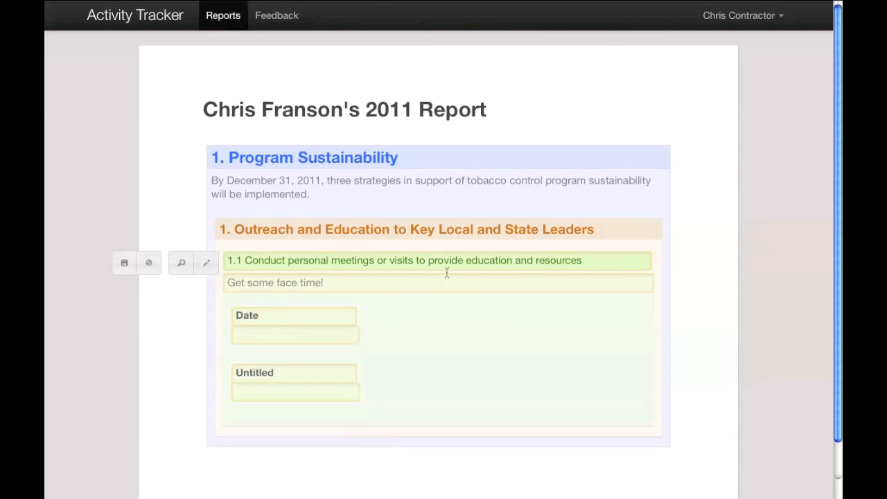
{"action": "left_click", "coordinate": [268, 370]}
{"action": "type", "text": "Meeting Attendees"}
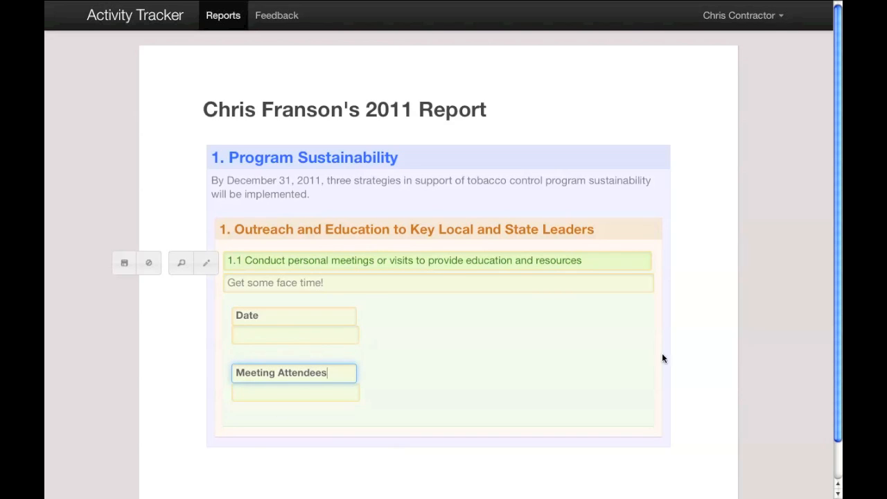
Add a Long text field to the activity and label it "Results"
{"action": "left_click", "coordinate": [206, 263]}
{"action": "left_click", "coordinate": [195, 285]}
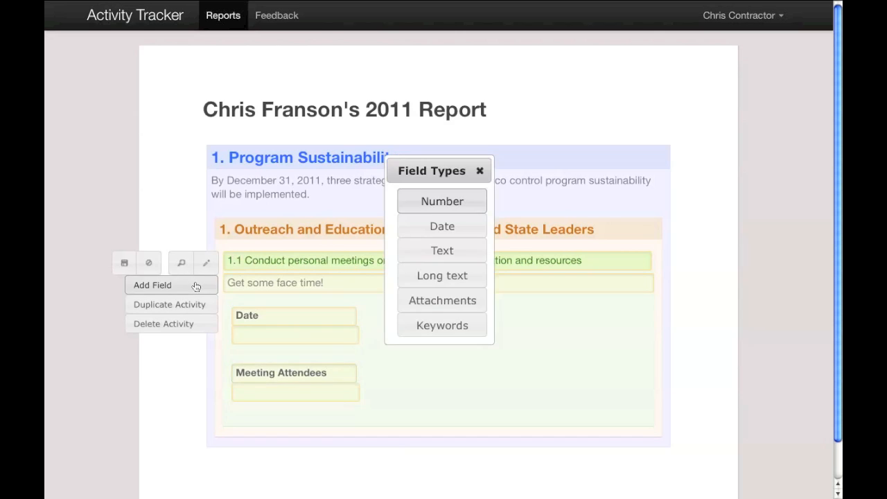
{"action": "left_click", "coordinate": [444, 280]}
{"action": "left_click", "coordinate": [429, 315]}
{"action": "type", "text": "Results"}
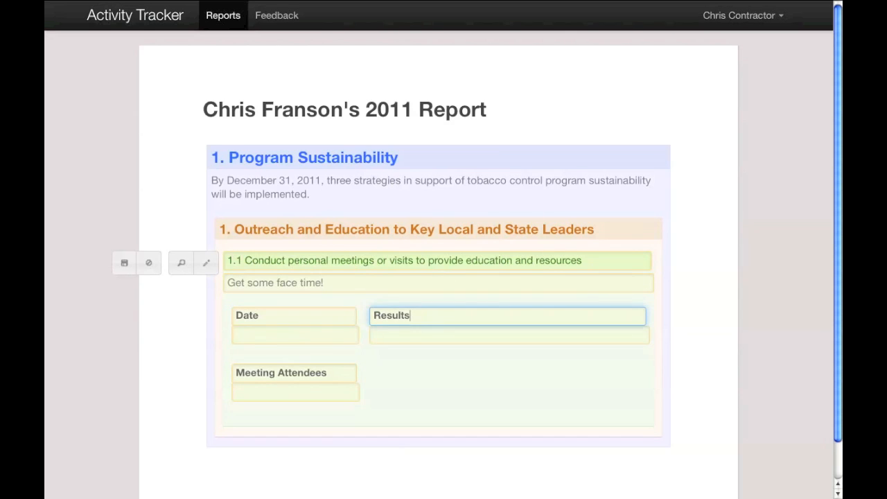
Add an Attachments field to the activity
{"action": "left_click", "coordinate": [206, 263]}
{"action": "left_click", "coordinate": [195, 285]}
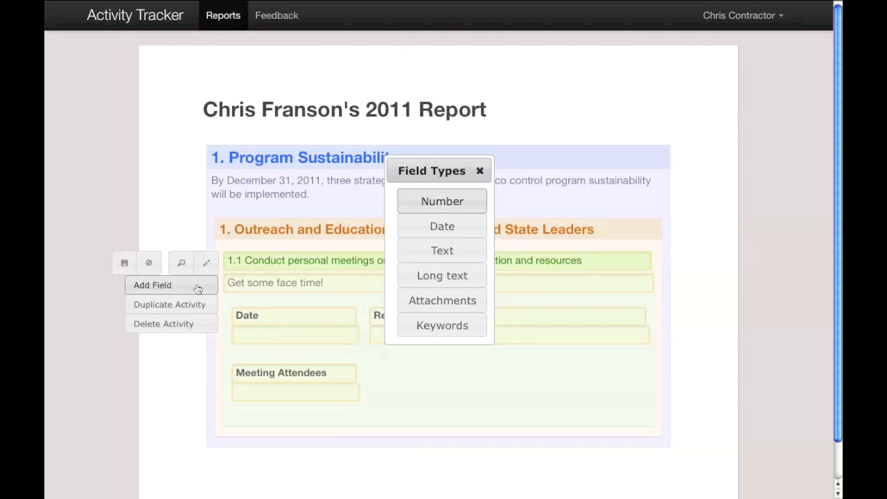
{"action": "left_click", "coordinate": [437, 305]}
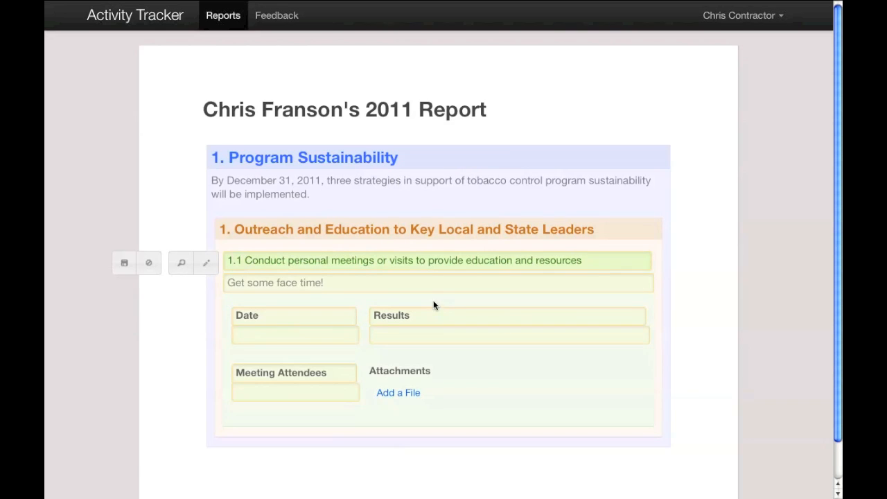
Add a Keywords field to the activity and save the activity
{"action": "left_click", "coordinate": [206, 263]}
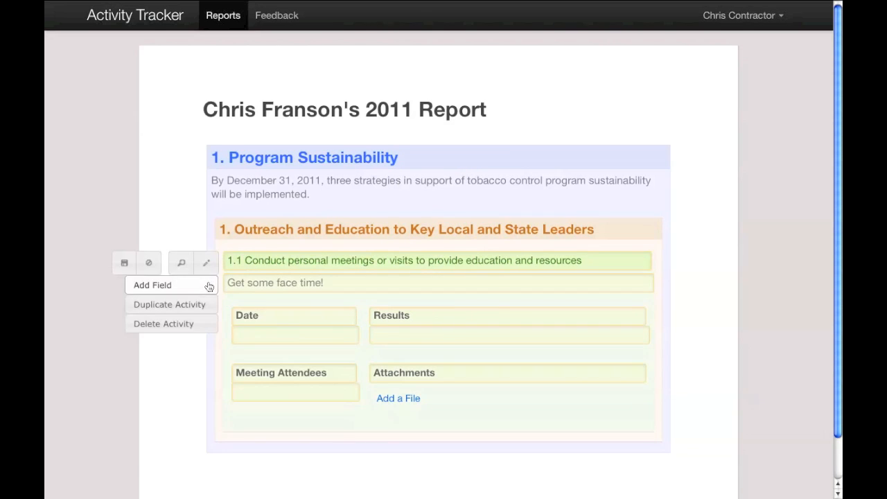
{"action": "left_click", "coordinate": [209, 285]}
{"action": "left_click", "coordinate": [434, 324]}
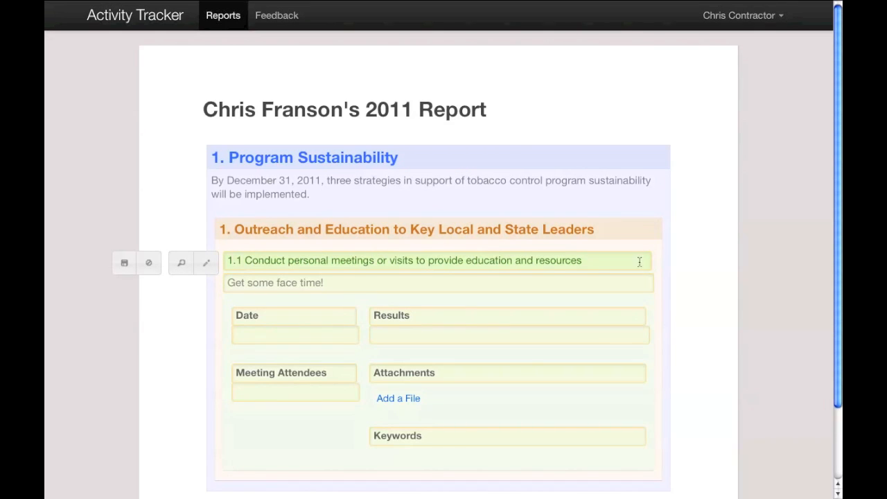
{"action": "left_click", "coordinate": [125, 266]}
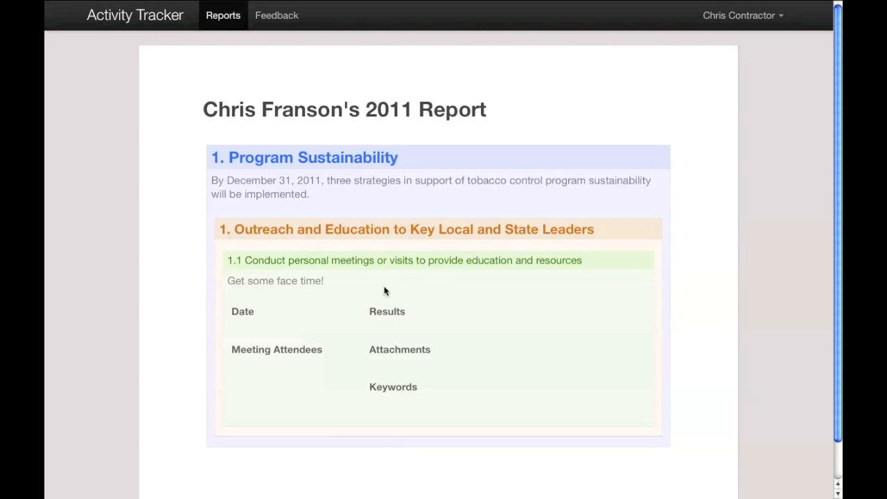
Duplicate the 1.1 activity
{"action": "mouse_move", "coordinate": [259, 262]}
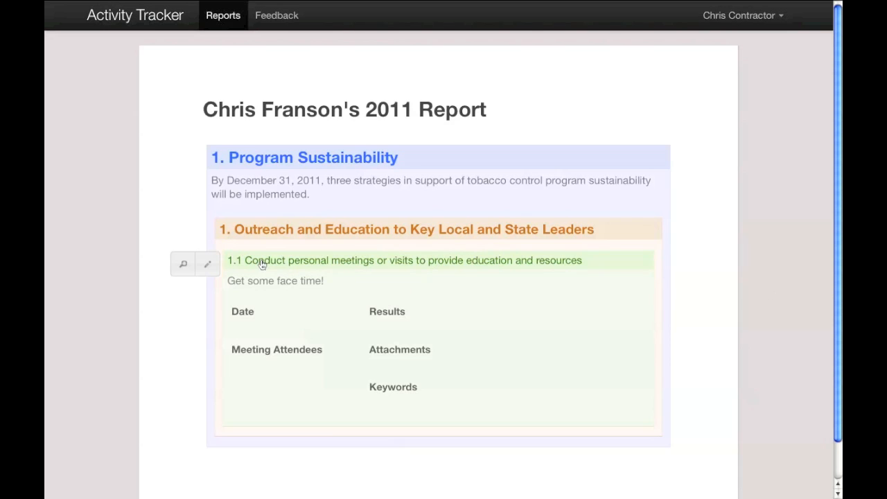
{"action": "left_click", "coordinate": [211, 266]}
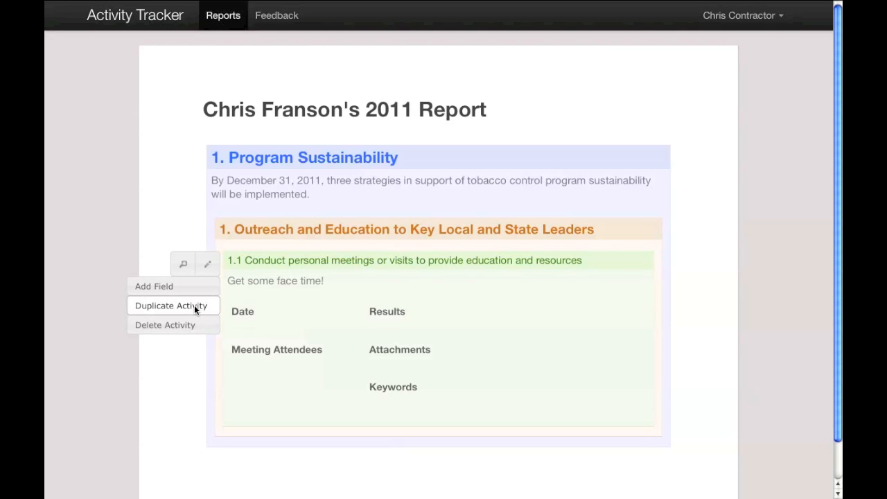
{"action": "left_click", "coordinate": [194, 306]}
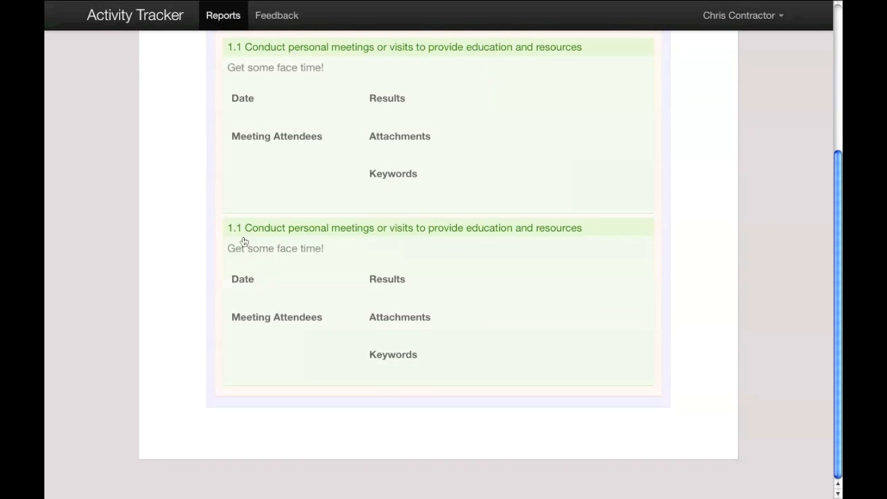
Retitle the duplicated activity "1.2 Write letters to policy makers, business leaders and other key audiences" with description "Put it in writing!"
{"action": "mouse_move", "coordinate": [244, 235]}
{"action": "left_click", "coordinate": [207, 232]}
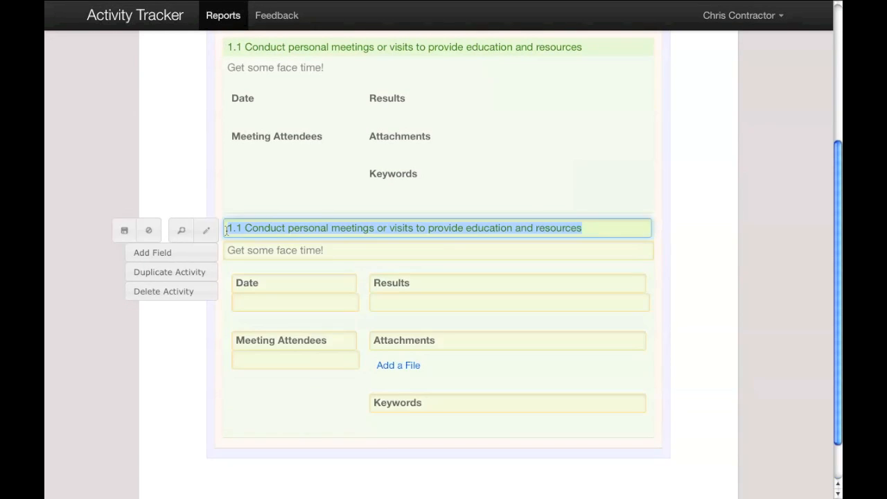
{"action": "type", "text": "1"}
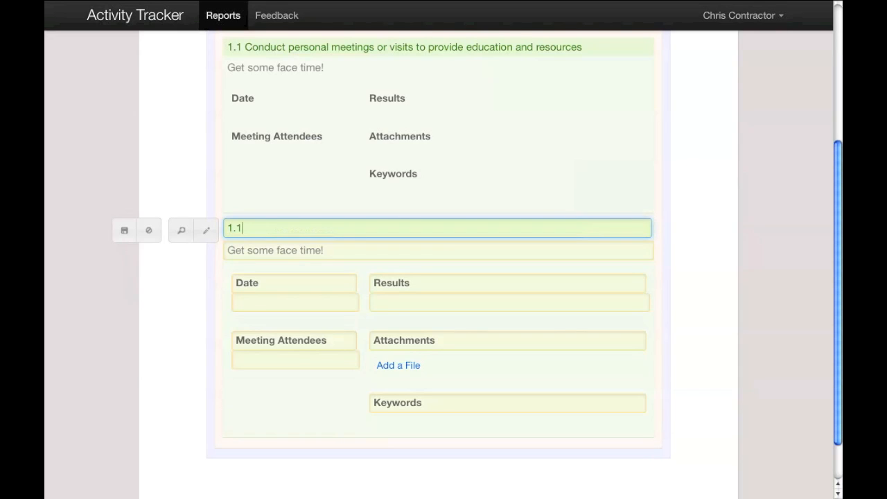
{"action": "type", "text": ".2 Write letters to policy makers, business"}
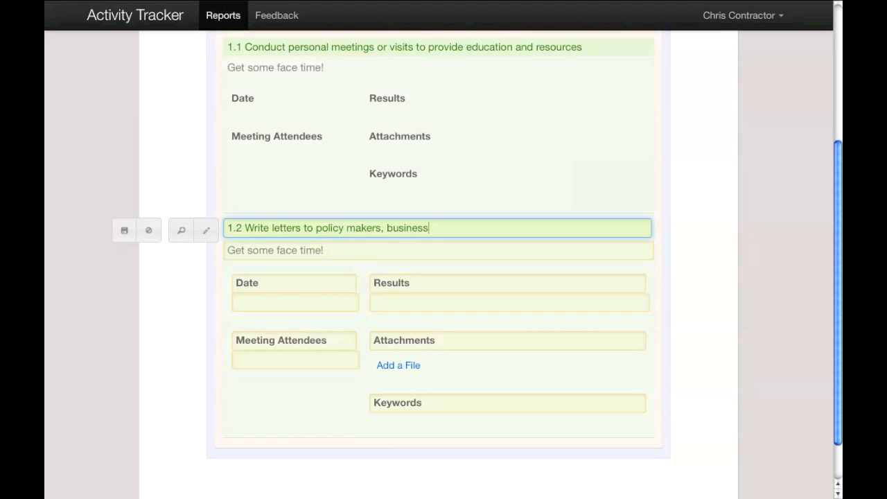
{"action": "type", "text": " leaders and other key audiences"}
{"action": "key", "text": "Tab"}
{"action": "key", "text": "super+a"}
{"action": "type", "text": "Put it in writing!"}
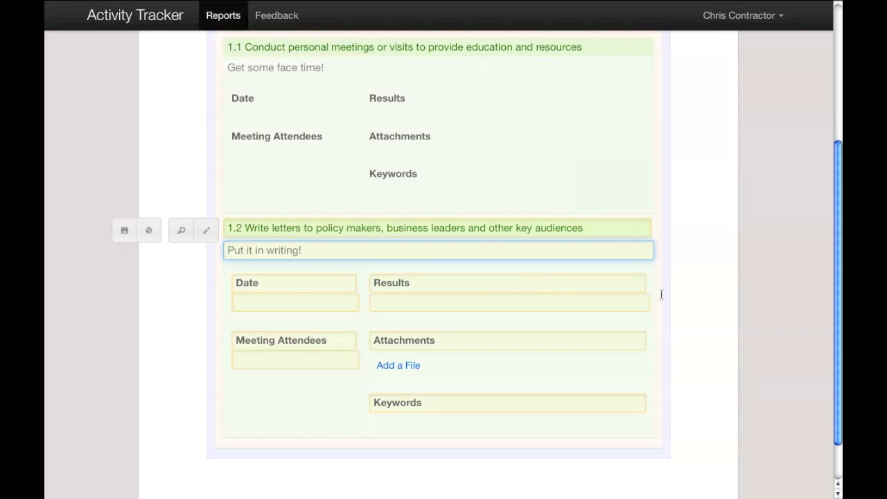
Rename the 1.2 activity's Date field to "Date of Letter" and Meeting Attendees to "Author of Letter"
{"action": "left_click", "coordinate": [289, 298]}
{"action": "left_click", "coordinate": [285, 284]}
{"action": "type", "text": "of Letter"}
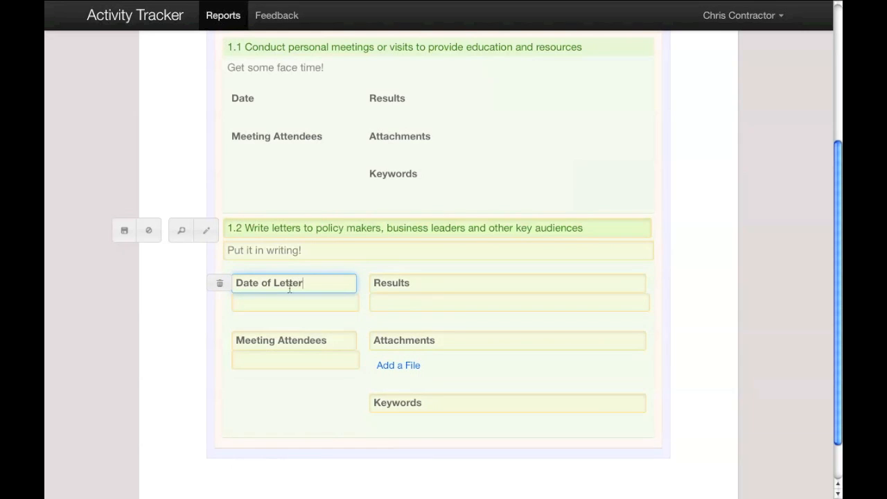
{"action": "double_click", "coordinate": [323, 340]}
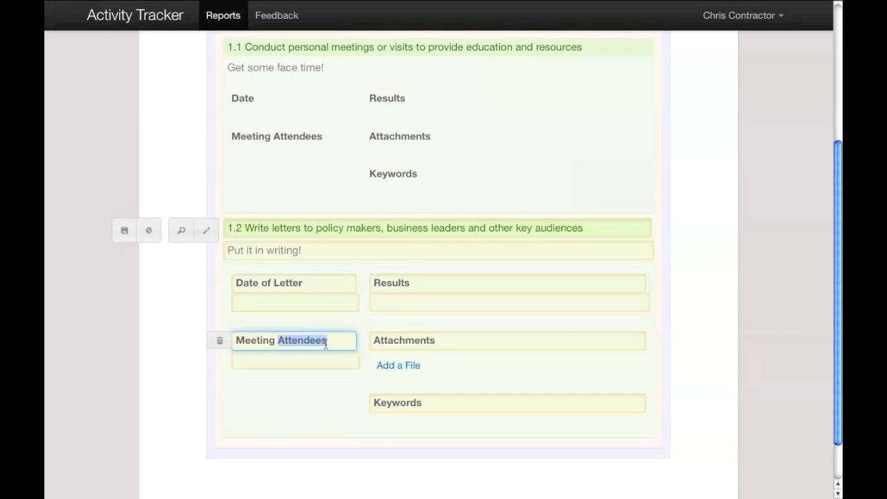
{"action": "key", "text": "super+a"}
{"action": "type", "text": "Autor"}
{"action": "key", "text": "BackSpace"}
{"action": "key", "text": "BackSpace"}
{"action": "type", "text": "hor of Letter"}
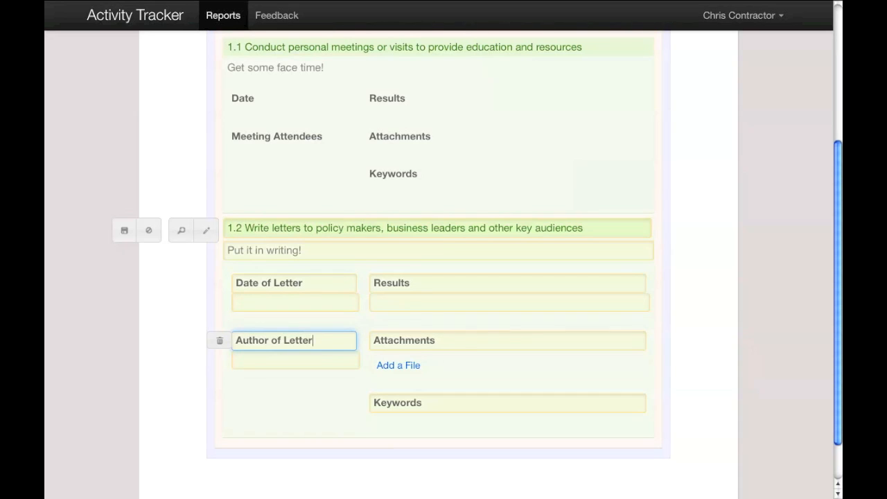
Add a Text field to the 1.2 activity and label it "Recipient"
{"action": "left_click", "coordinate": [203, 231]}
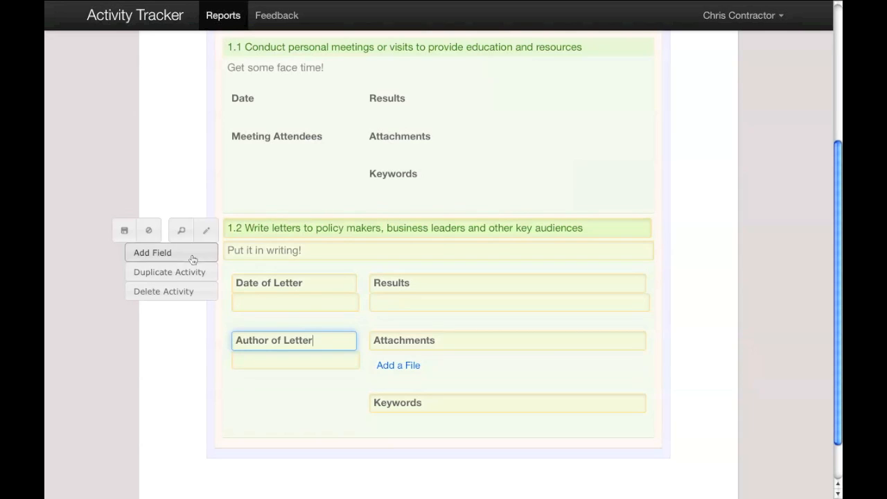
{"action": "left_click", "coordinate": [193, 254]}
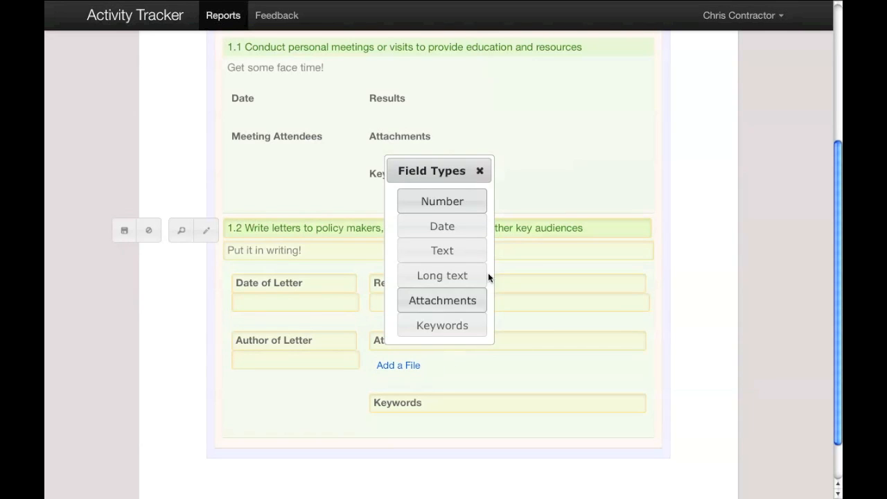
{"action": "left_click", "coordinate": [460, 250]}
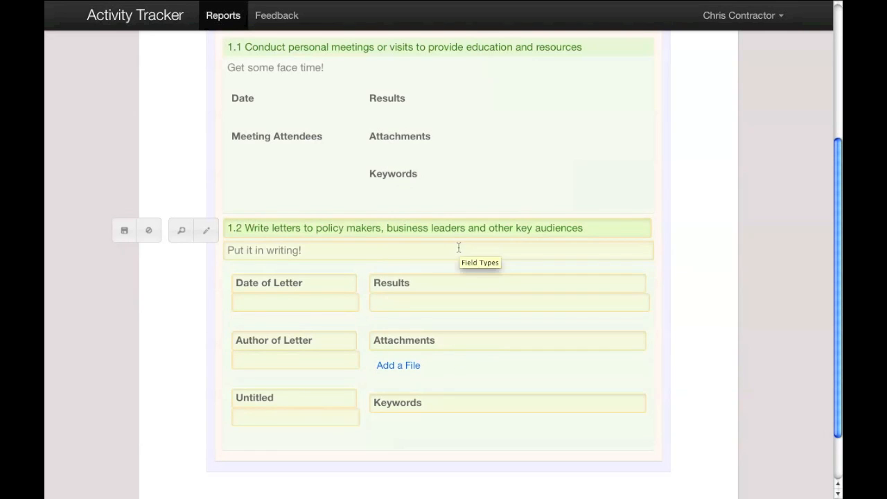
{"action": "left_click", "coordinate": [268, 393]}
{"action": "type", "text": "Recipient"}
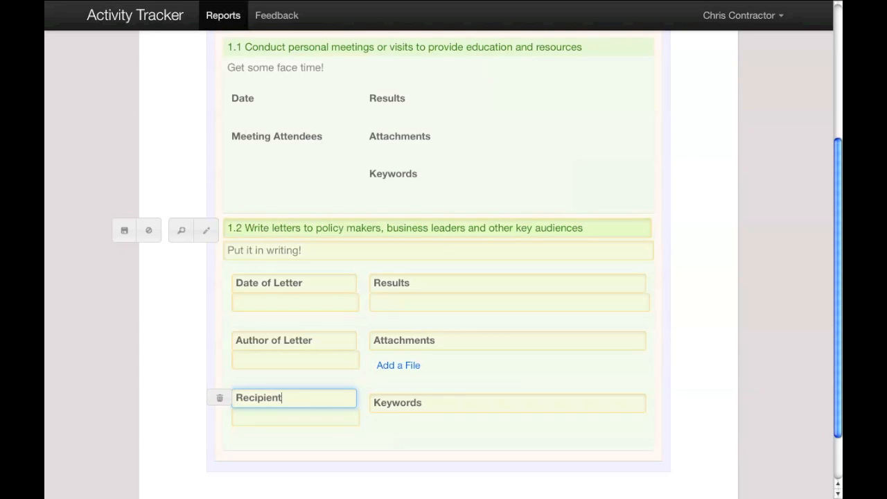
Relabel Results as "Results (if any)" and Attachments as "Attached Letter", and save the 1.2 activity
{"action": "left_click", "coordinate": [441, 284]}
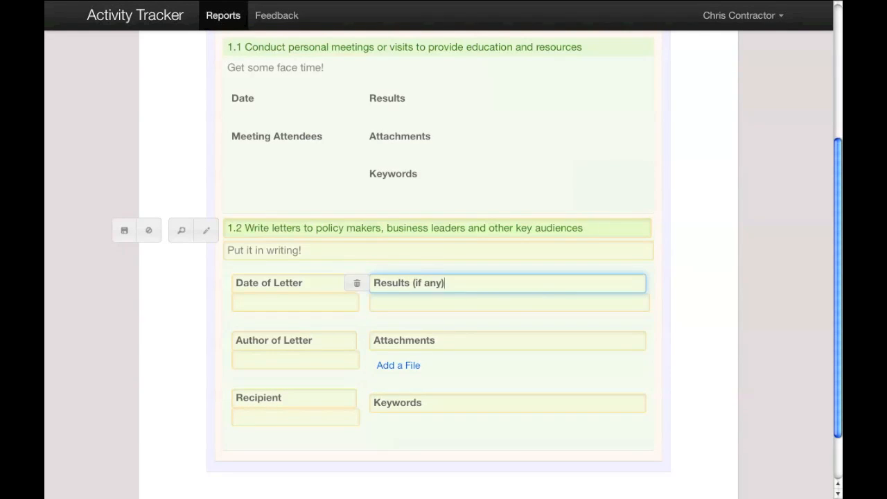
{"action": "left_click", "coordinate": [443, 345]}
{"action": "left_click_drag", "start_coordinate": [444, 340], "coordinate": [346, 340]}
{"action": "type", "text": "Atta"}
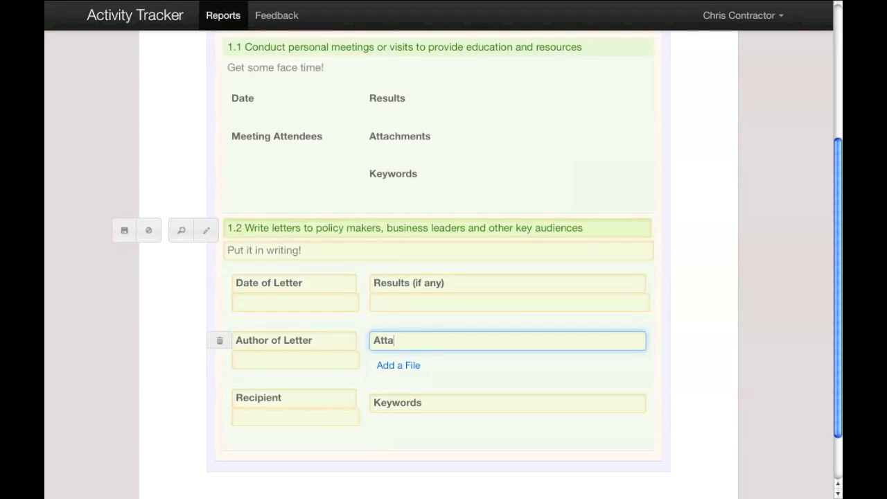
{"action": "type", "text": "ched Letter"}
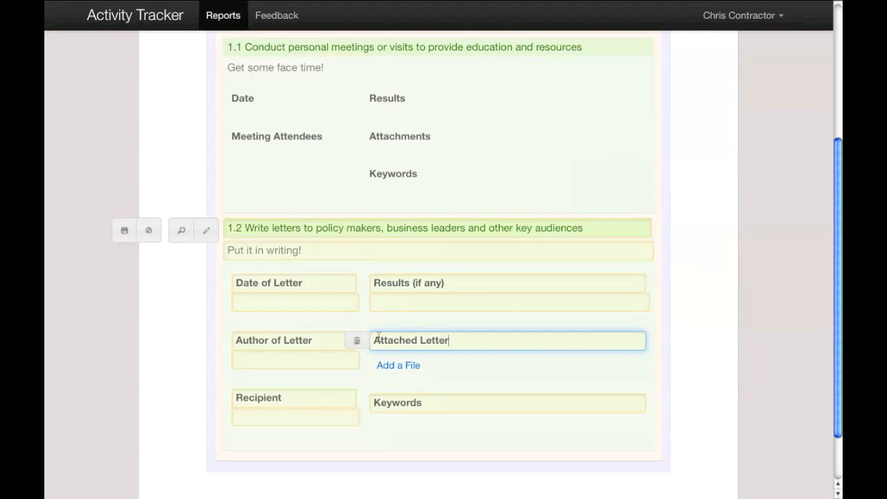
{"action": "left_click", "coordinate": [122, 233]}
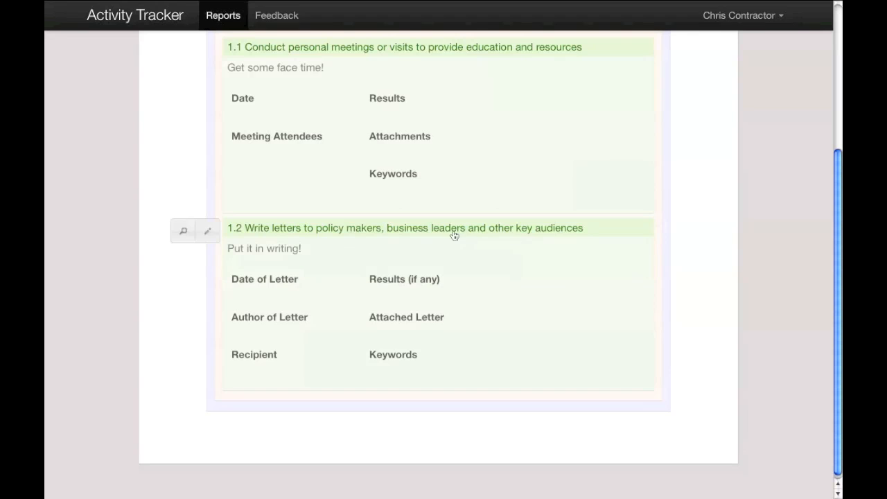
Try reordering the activities by moving 1.2 above 1.1 and back again
{"action": "scroll", "coordinate": [451, 234], "scroll_direction": "up", "scroll_amount": 3}
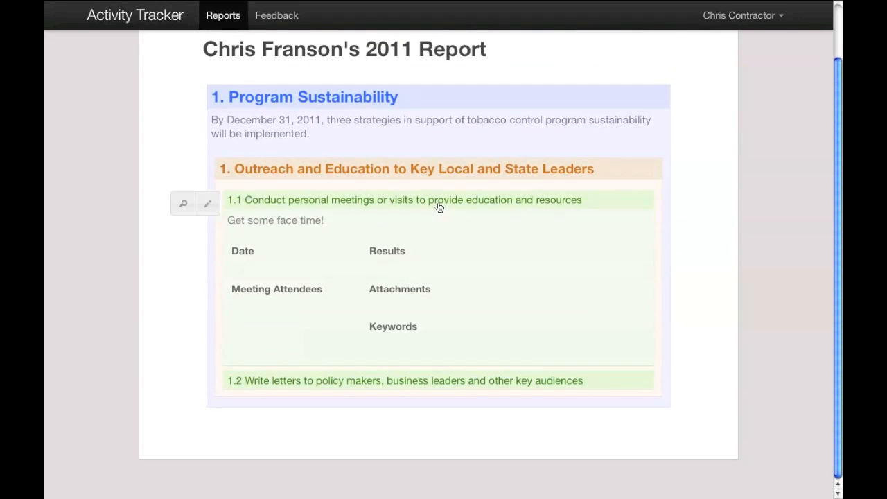
{"action": "left_click", "coordinate": [440, 203]}
{"action": "left_click_drag", "start_coordinate": [311, 284], "coordinate": [309, 260]}
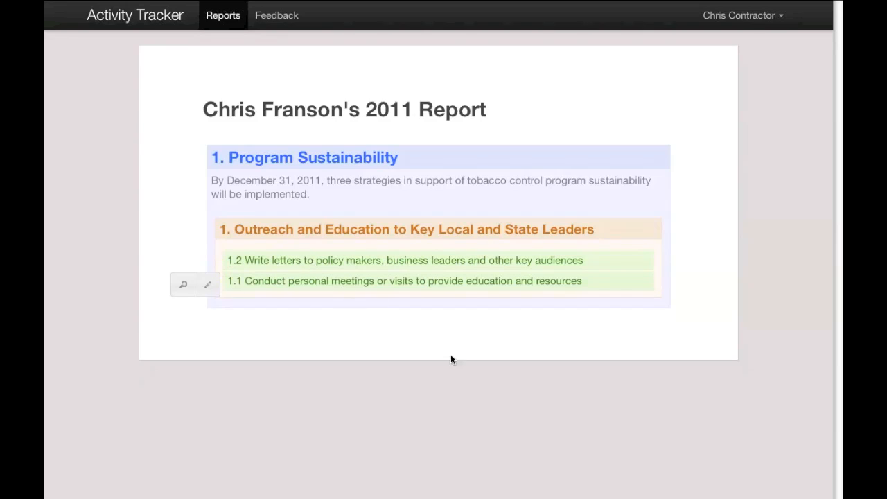
{"action": "left_click_drag", "start_coordinate": [311, 281], "coordinate": [311, 262]}
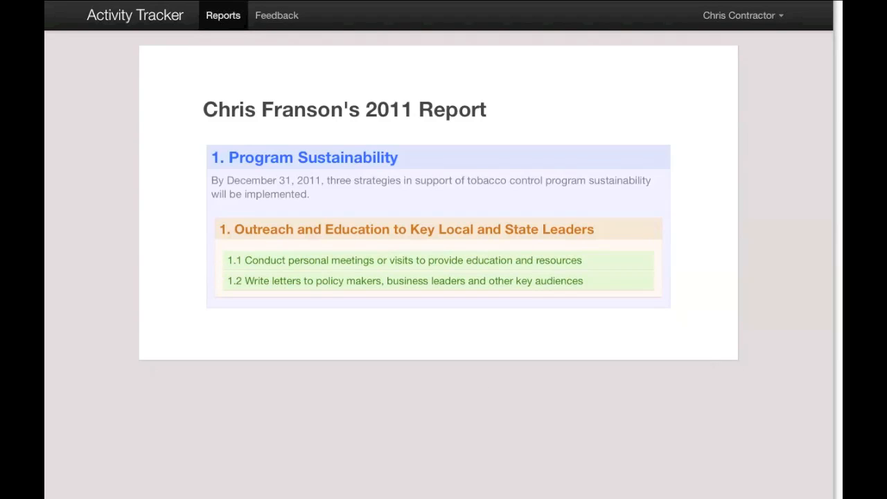
Expand the 1.1 activity to view its fields
{"action": "left_click", "coordinate": [355, 264]}
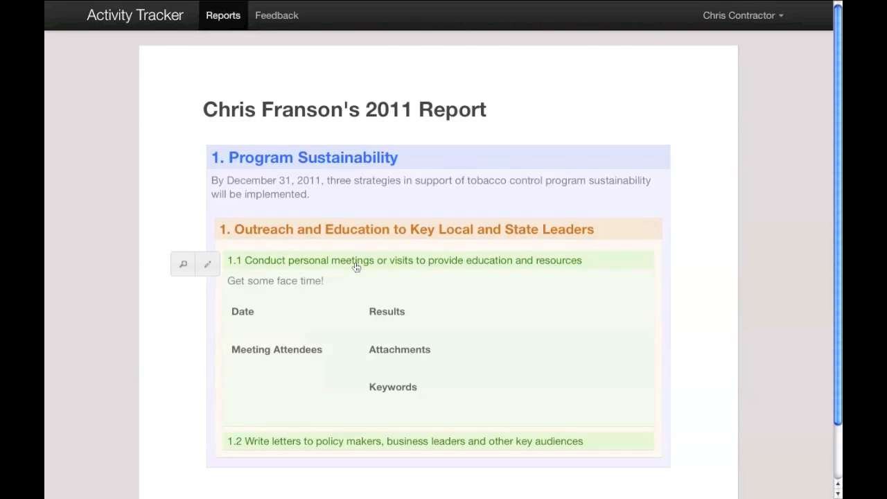
{"action": "left_click_drag", "start_coordinate": [254, 349], "coordinate": [252, 316]}
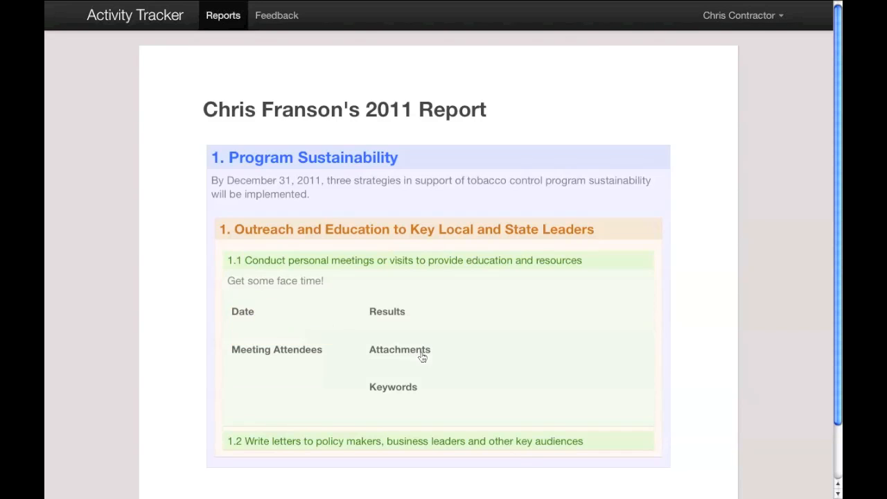